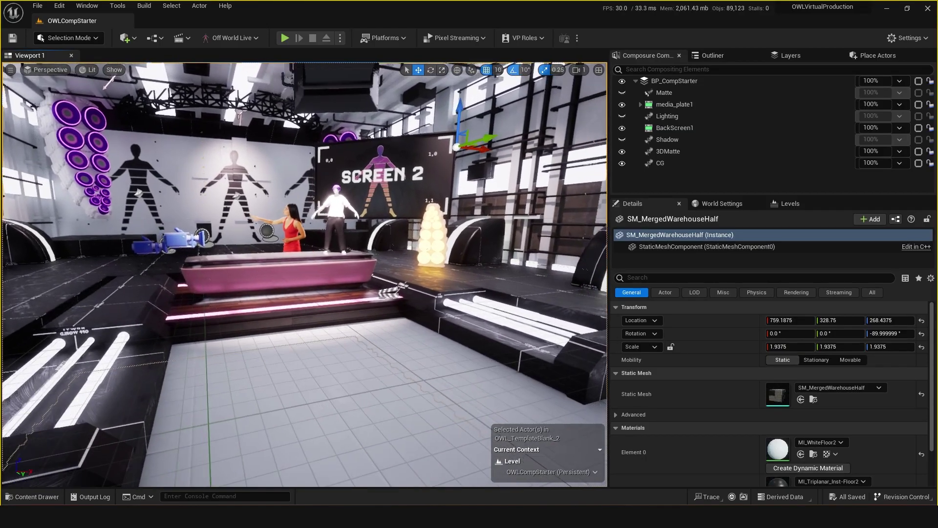
Examine the virtual studio set from several angles, selecting the speaker tower, the BP_Screen1 screen and the TalentPlane2 presenter plane.
drag(111, 187, 88, 165)
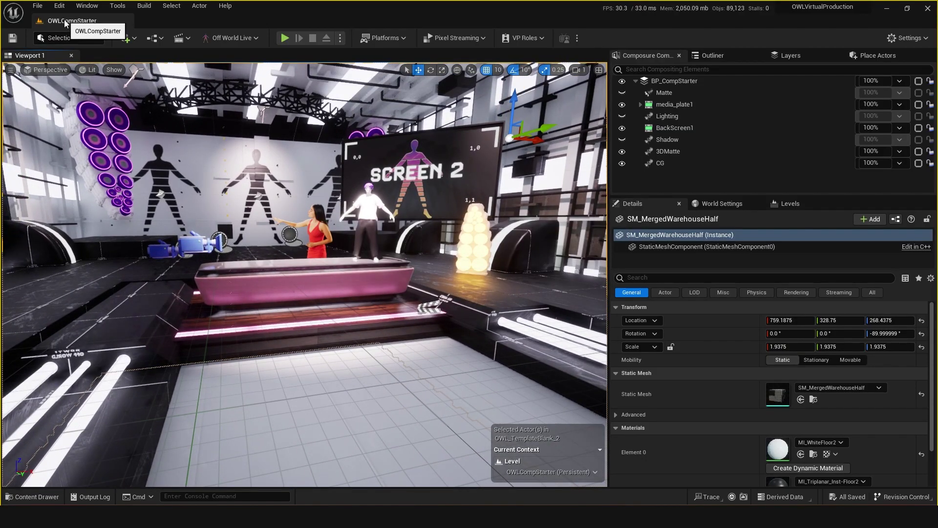
drag(324, 397, 347, 235)
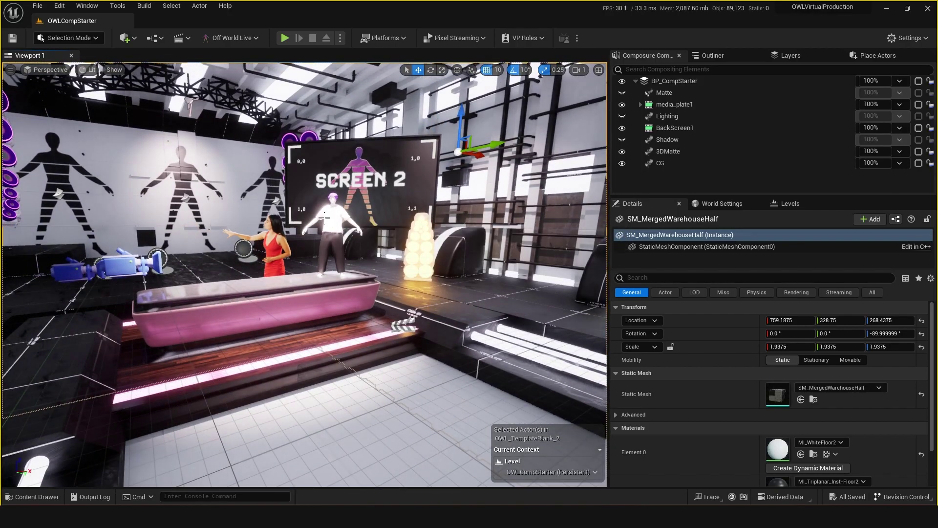
click(336, 218)
drag(303, 301, 288, 234)
click(505, 242)
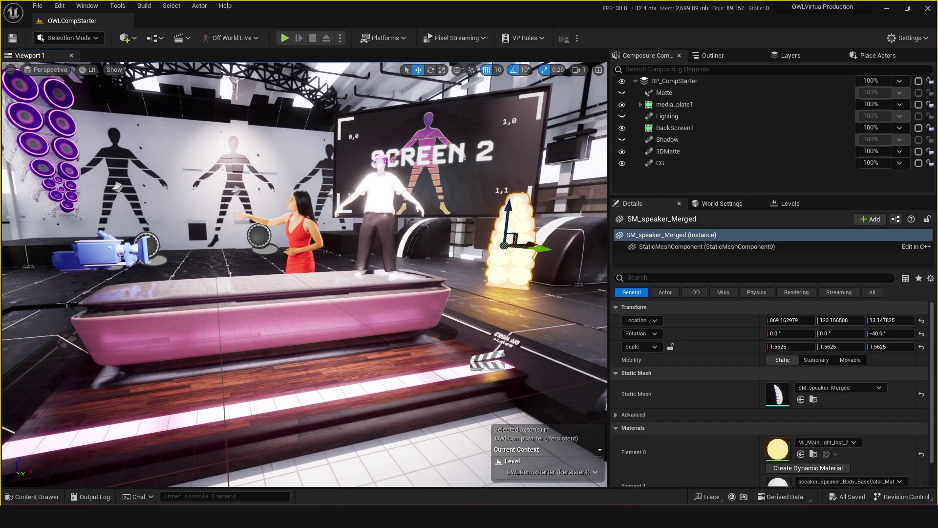
click(438, 153)
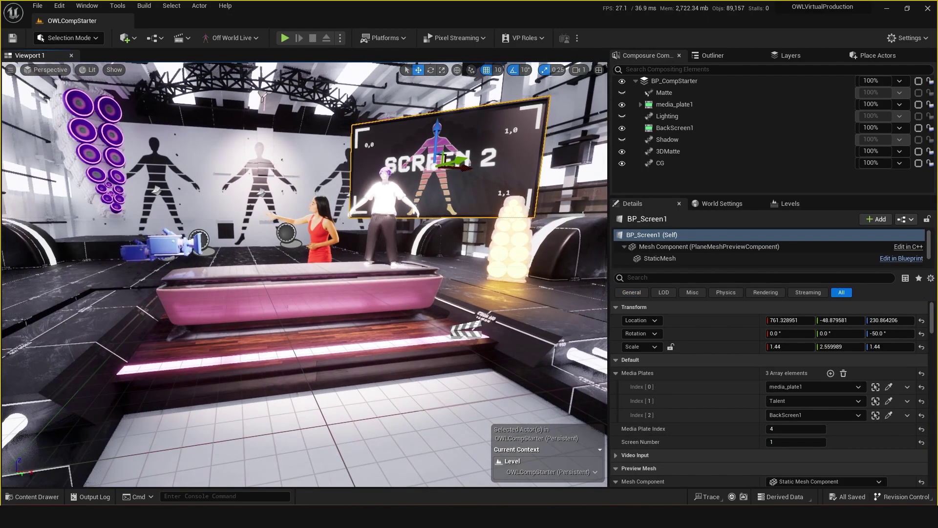
click(327, 330)
click(315, 263)
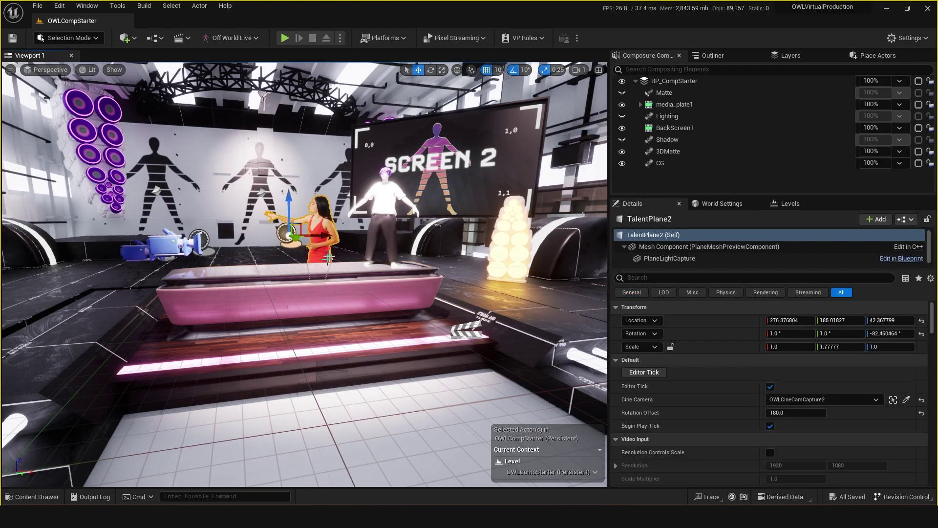
right_drag(365, 324, 304, 251)
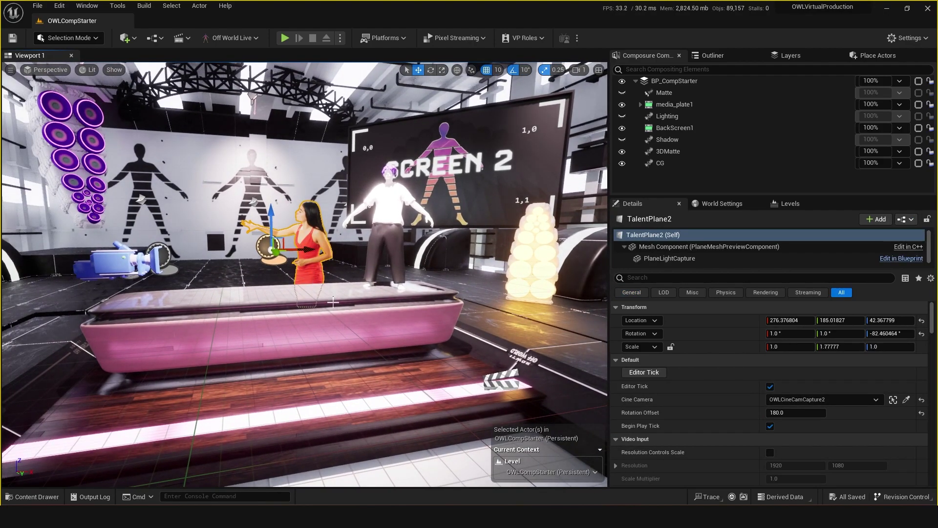
right_drag(333, 302, 310, 343)
drag(309, 343, 330, 321)
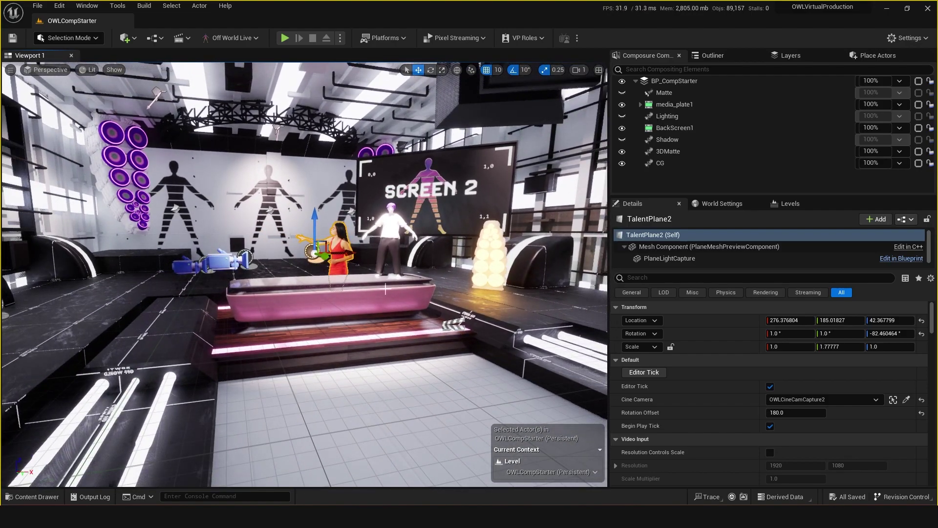
drag(366, 352, 343, 246)
key(ctrl+s)
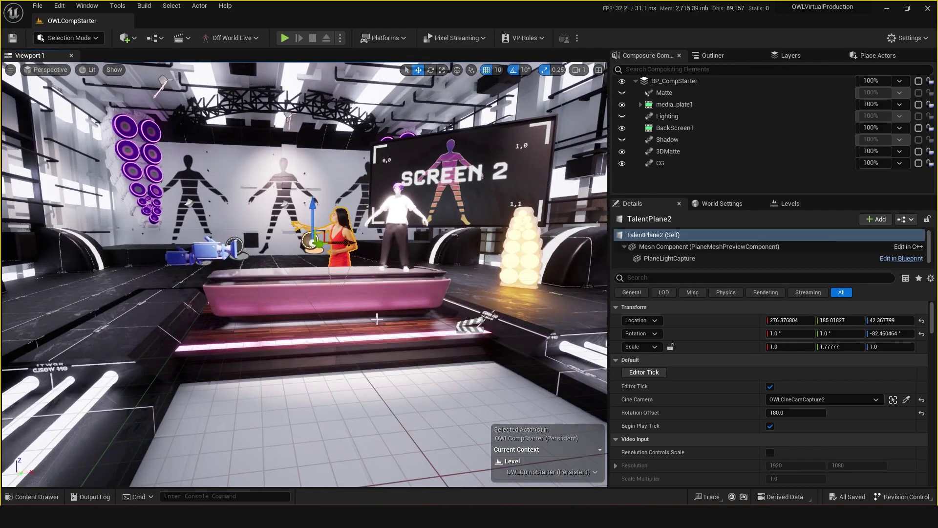
mouse_move(379, 322)
mouse_down()
mouse_move(371, 341)
mouse_move(377, 332)
mouse_up()
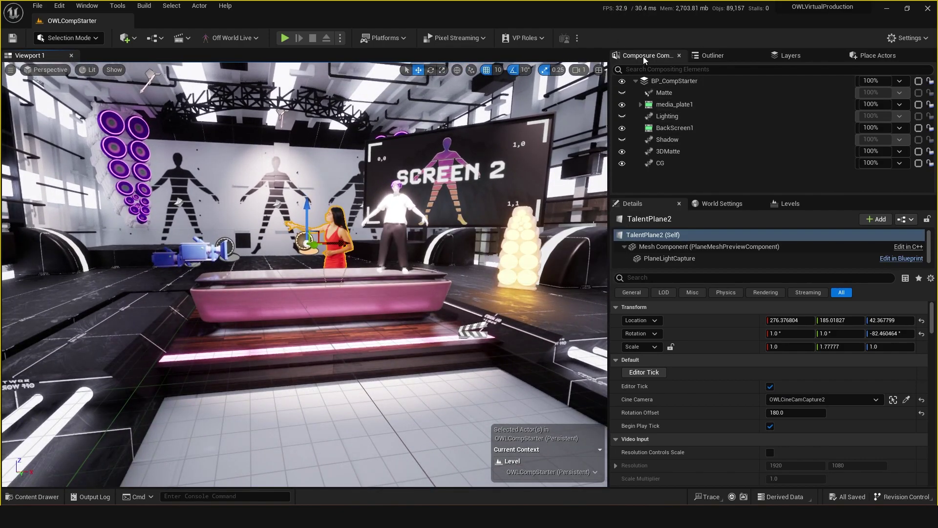
Select and expand the media_plate1 compositing element and review its input passes.
click(90, 5)
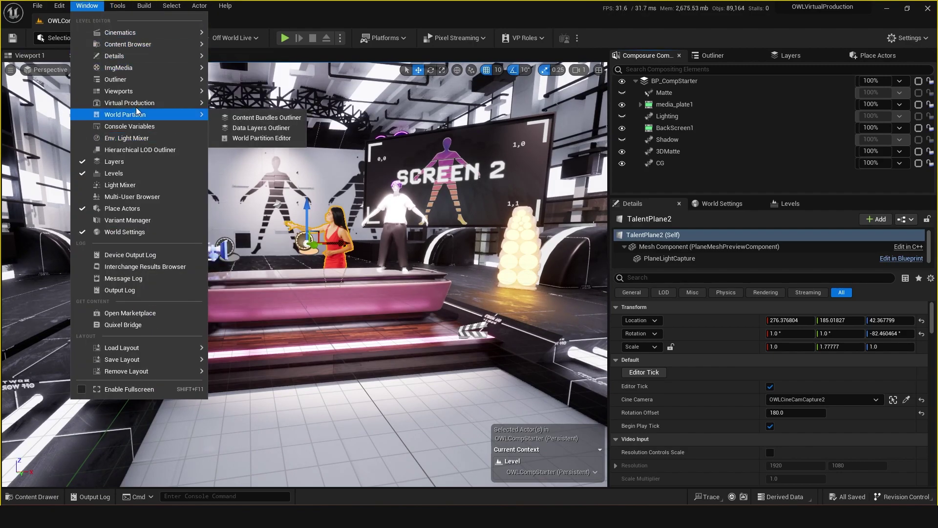
mouse_move(129, 103)
click(674, 104)
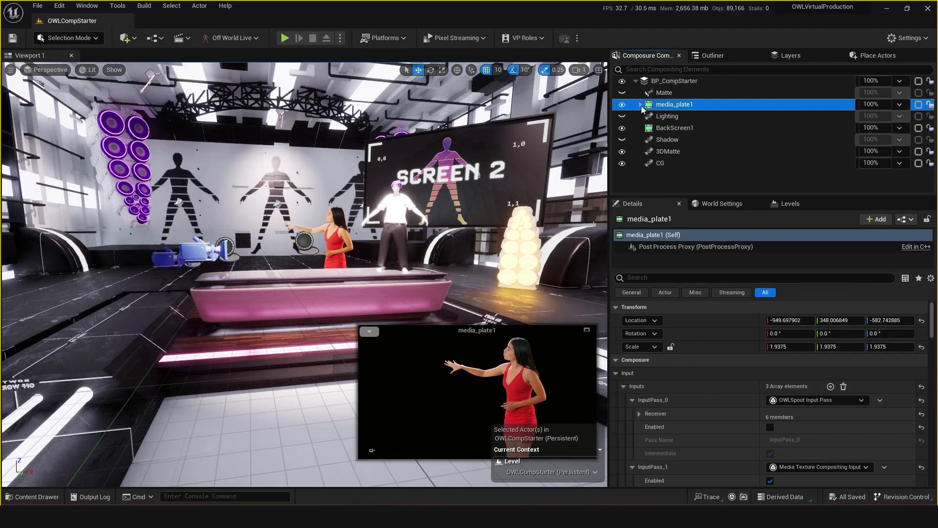
click(641, 104)
scroll(693, 399, down, 2)
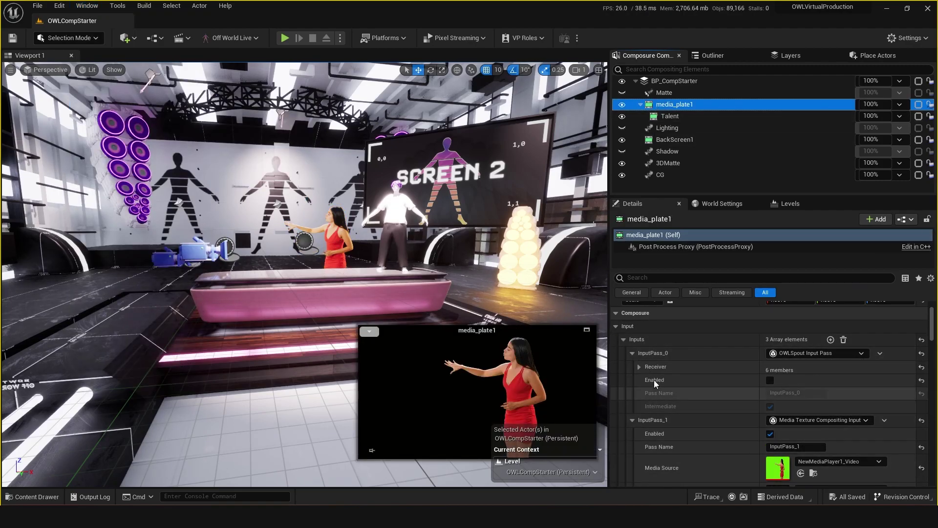
scroll(748, 414, down, 2)
scroll(859, 364, down, 1)
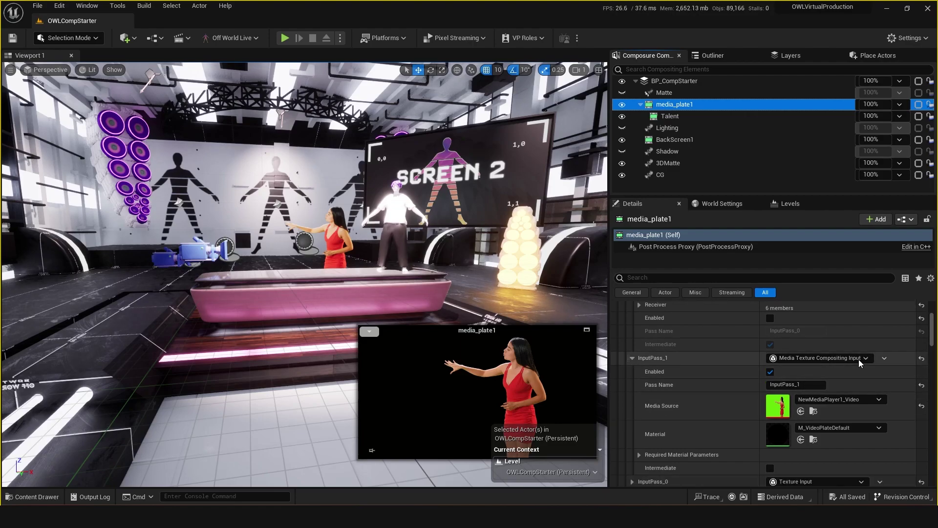
Locate InputPass_1's media source in the content browser, open NewMediaPlayer1 and play NewFileMediaSource in it.
click(814, 410)
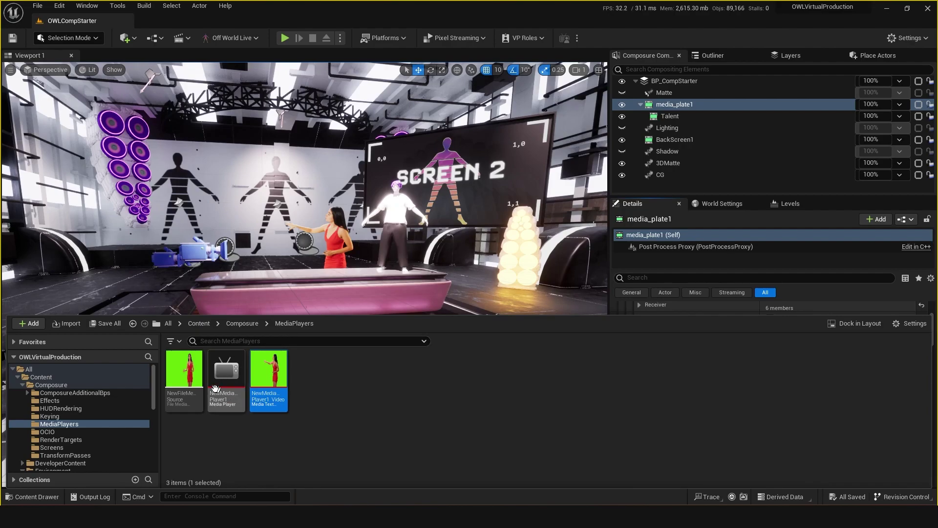
double_click(229, 373)
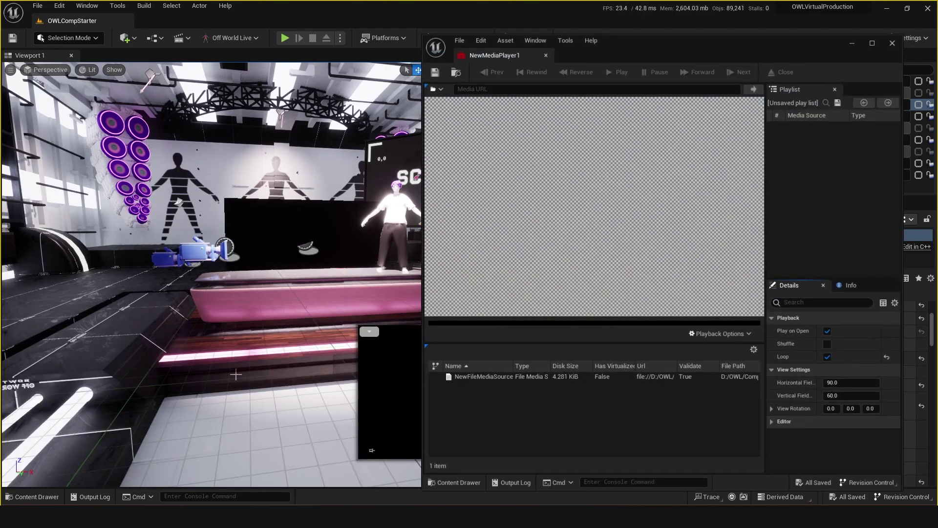
double_click(569, 380)
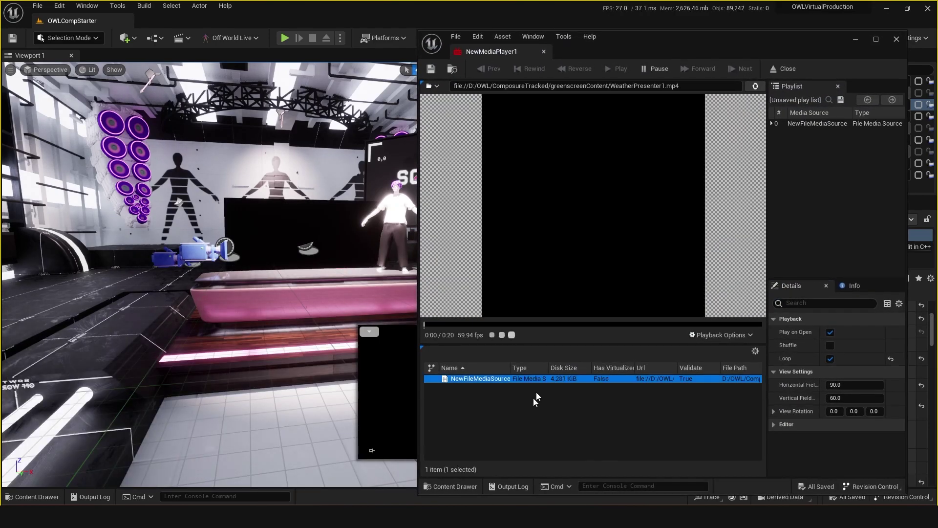
Keep looping enabled for NewMediaPlayer1, save the media player and close its editor.
click(830, 359)
key(ctrl+s)
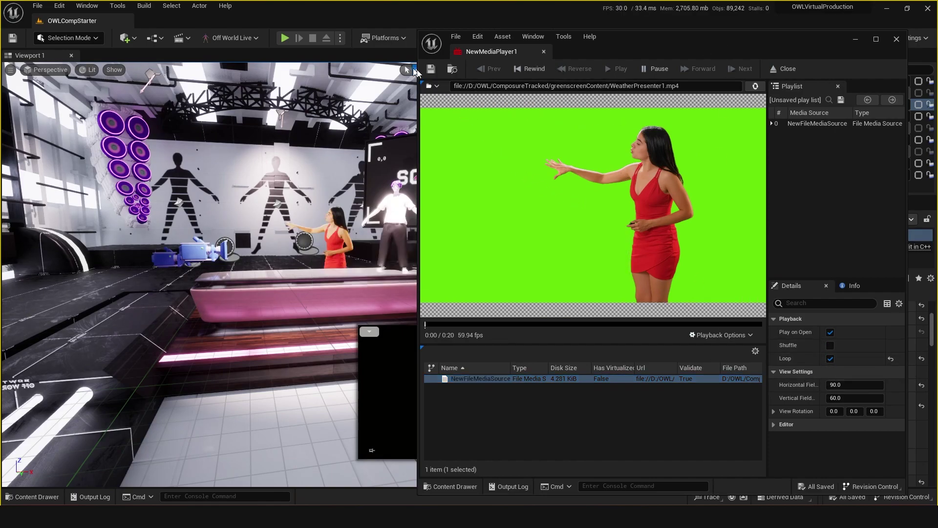
click(431, 69)
click(898, 39)
key(ctrl+space)
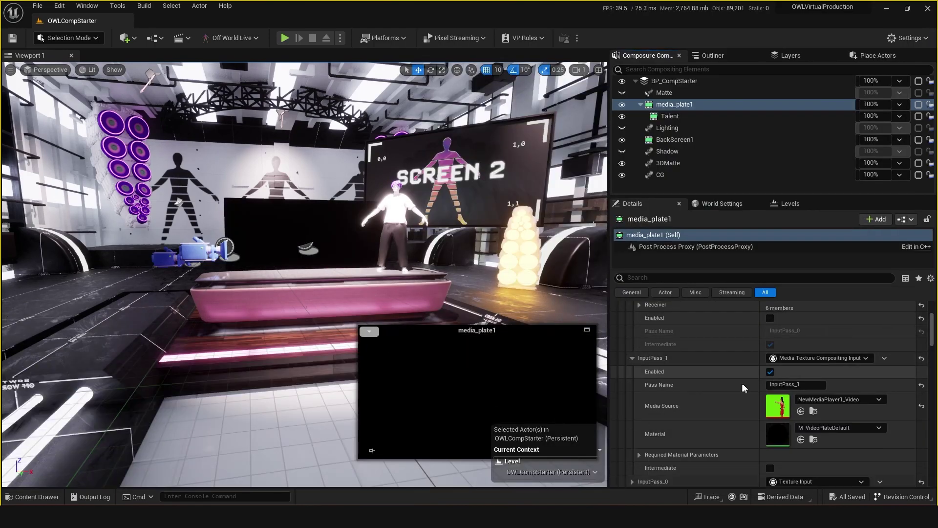
Disable the media texture input InputPass_1 of media_plate1, enable the OWLSpout input InputPass_0, and save the level.
click(769, 373)
click(769, 374)
scroll(737, 365, up, 1)
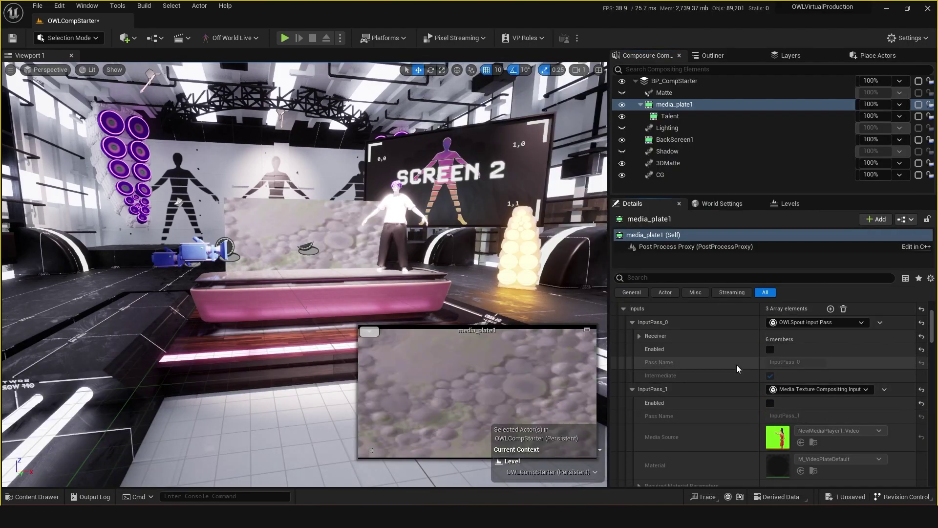
click(770, 349)
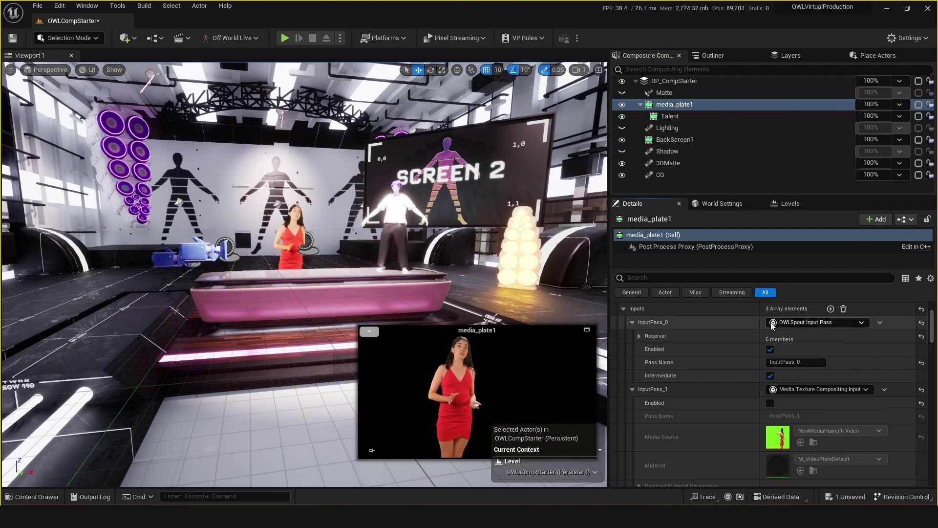
key(ctrl+s)
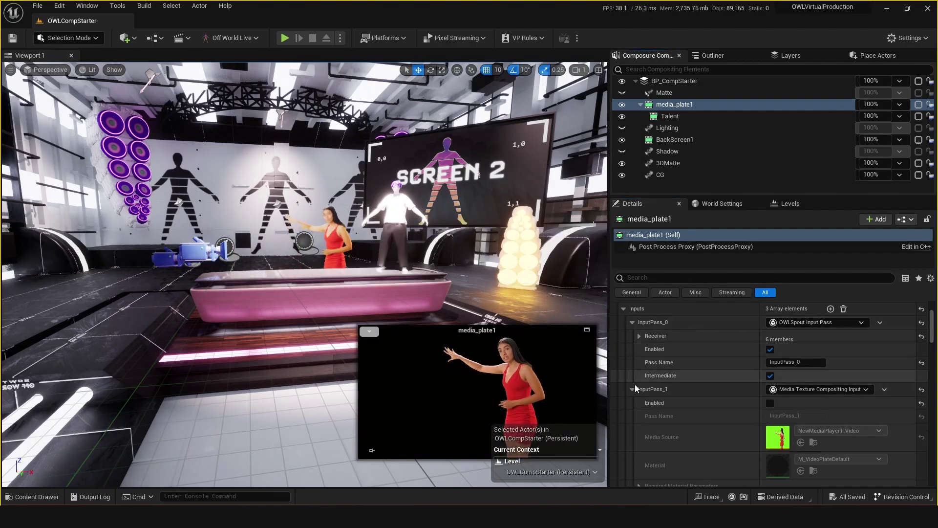
Collapse InputPass_1's settings and review the input and transform passes of media_plate1.
scroll(668, 388, down, 3)
scroll(668, 388, up, 2)
click(633, 373)
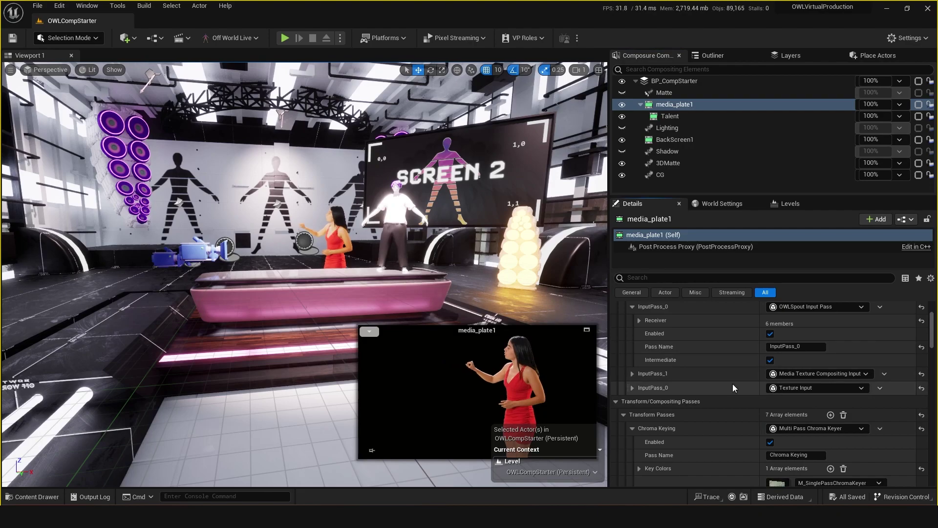
scroll(731, 387, up, 2)
key(ctrl+s)
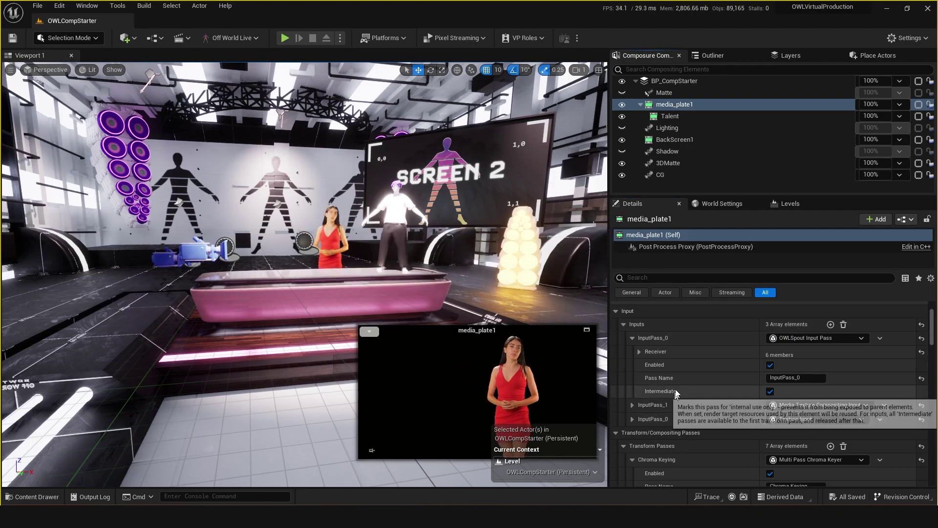
key(ctrl+space)
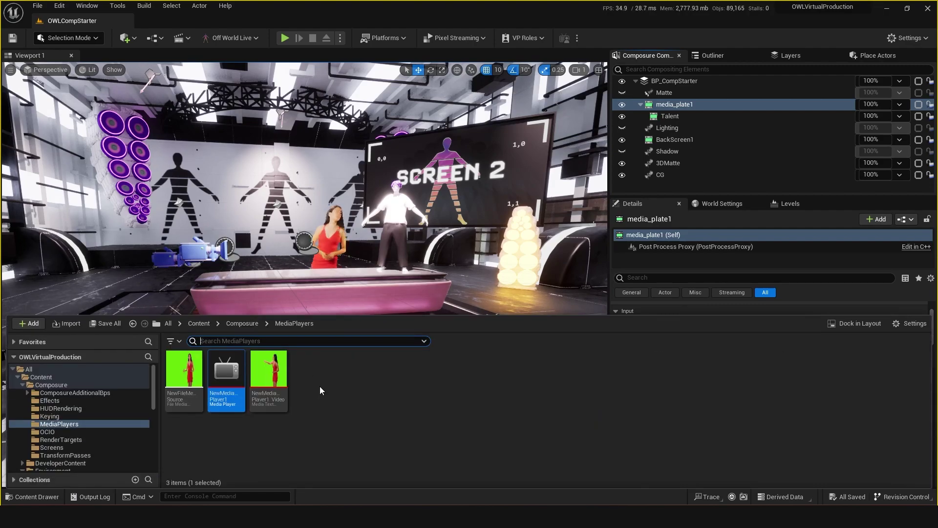
right_click(321, 390)
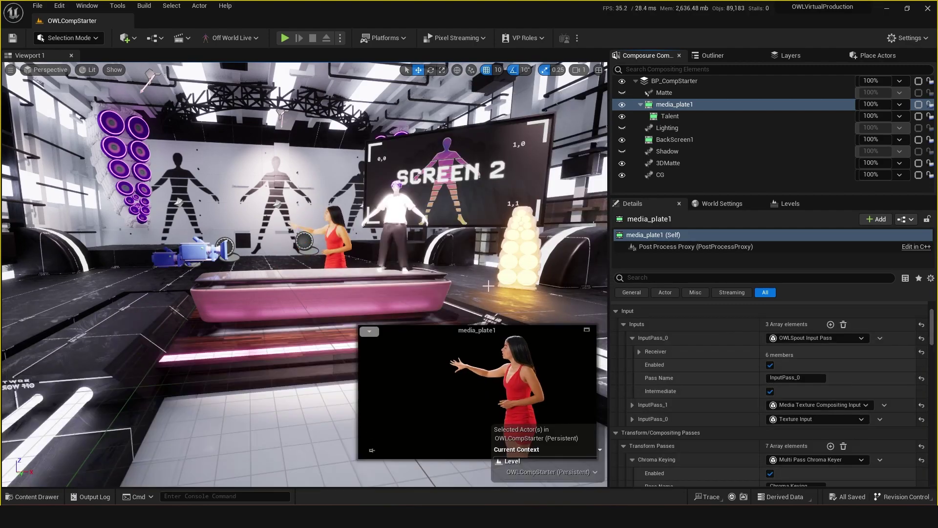
key(ctrl+s)
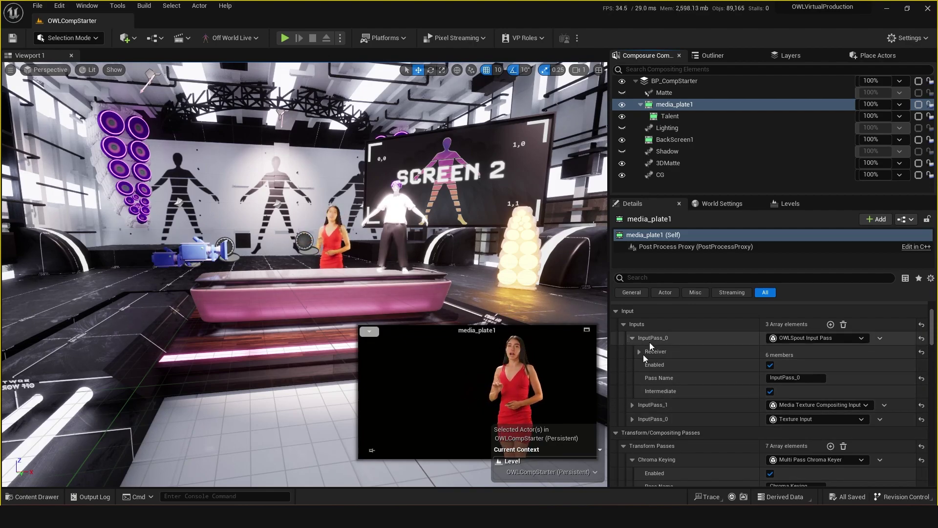
Expand the Receiver settings of InputPass_0 to check the Spout source name, and look over the presenter in the studio set.
click(639, 351)
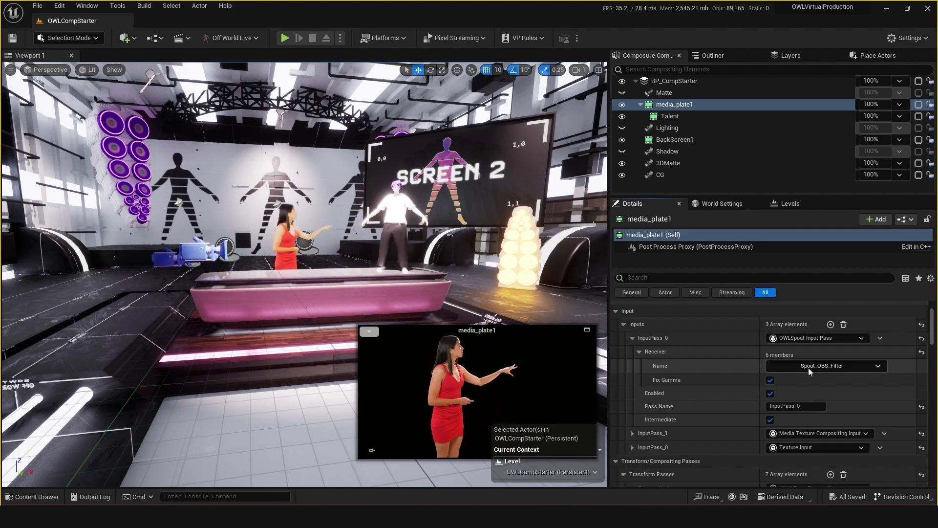
key(ctrl+s)
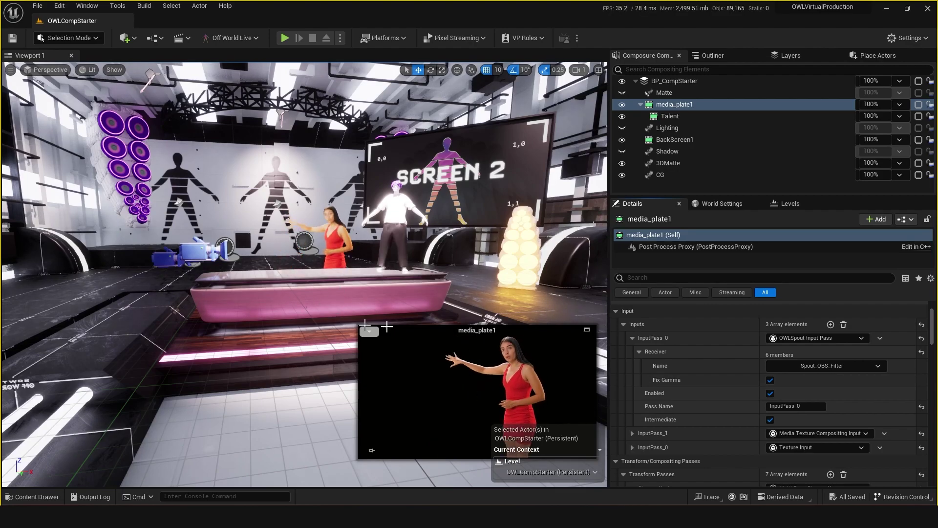
drag(329, 268, 334, 303)
right_drag(328, 269, 329, 268)
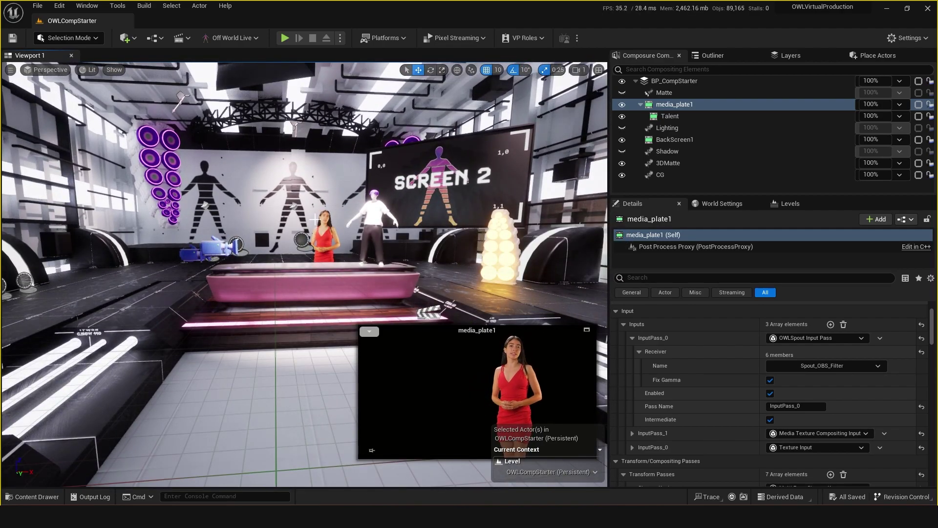
drag(261, 254, 268, 227)
key(ctrl+s)
key(ctrl+space)
key(ctrl+space)
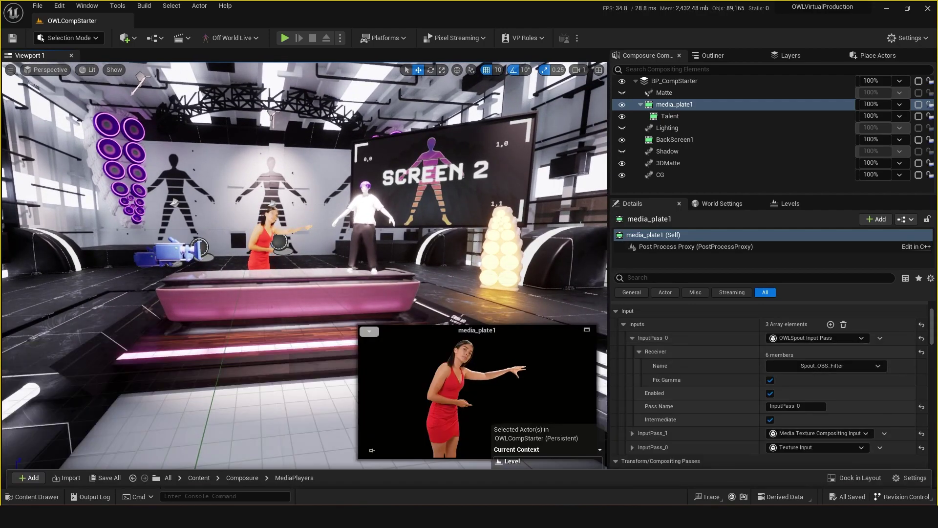
Bring up OBS, switch to a Google Chrome window and search the web for "spout plug in obs".
drag(778, 179, 638, 48)
click(405, 516)
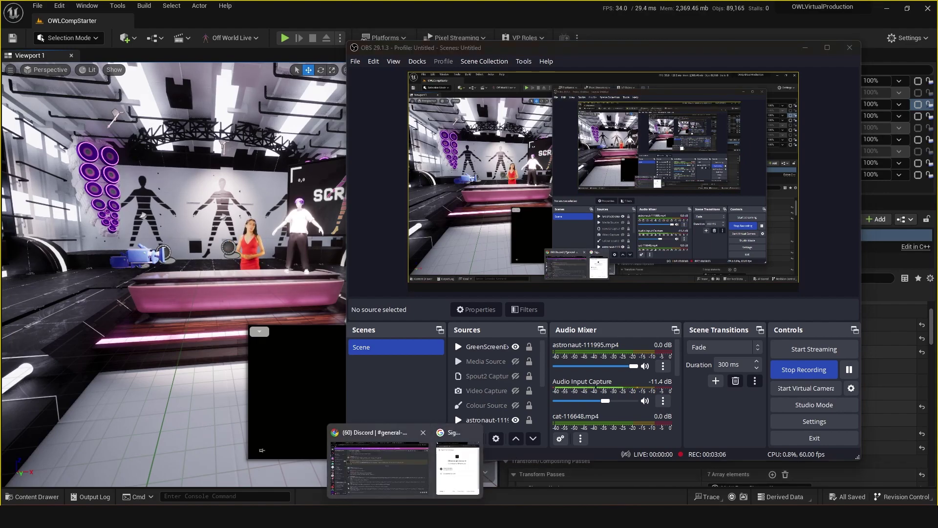
click(511, 394)
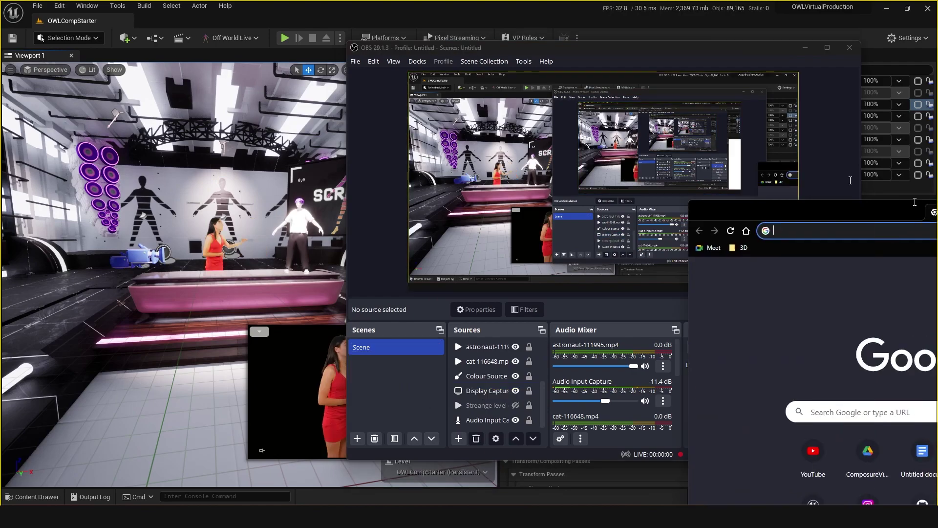
drag(937, 210, 534, 38)
click(529, 54)
text(spout plug in obs)
key(Return)
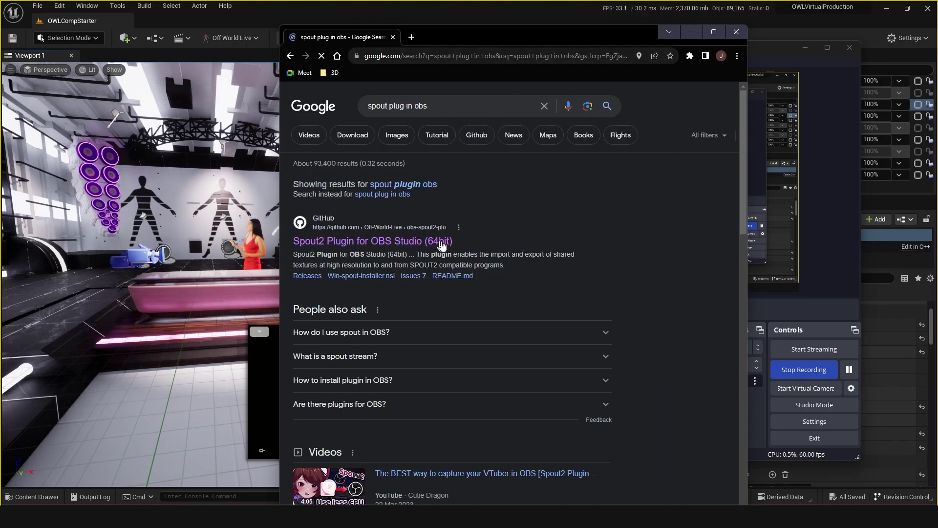
Open the Off-World-Live obs-spout2-plugin GitHub repository from the search results and look over its page.
click(401, 244)
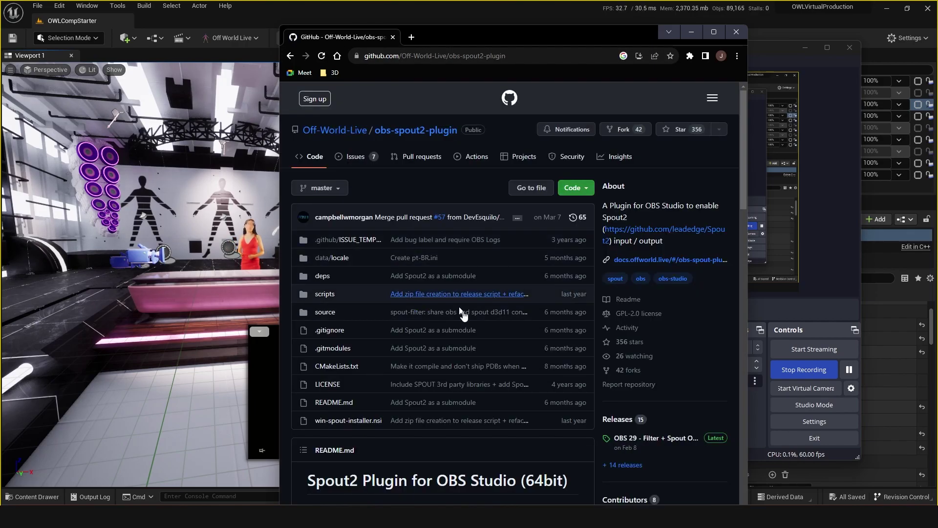
scroll(336, 157, down, 1)
scroll(357, 203, up, 1)
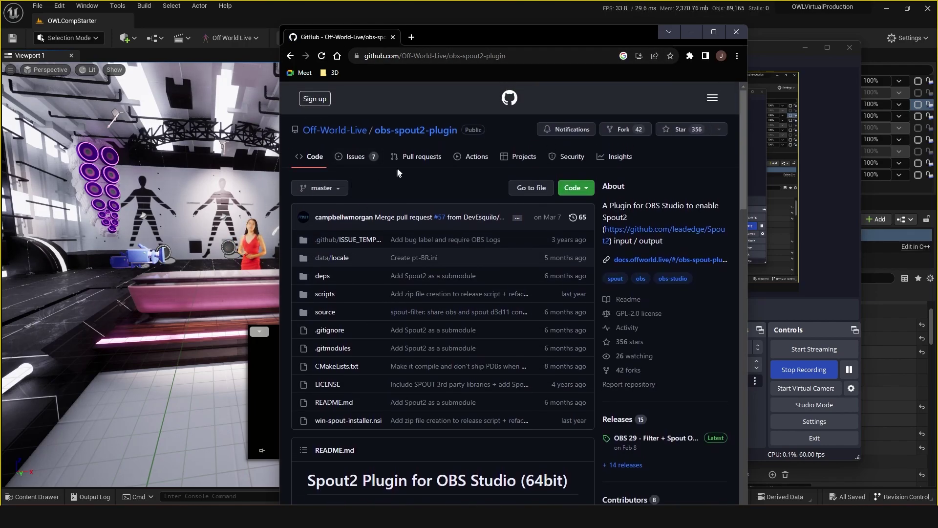
Look over the obs-spout2-plugin README and releases, and close the browser window.
scroll(442, 224, down, 6)
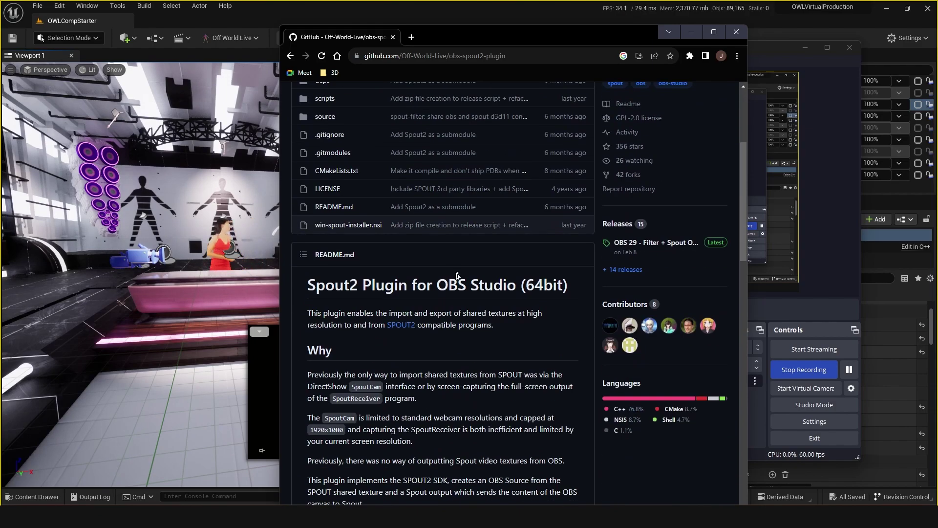
scroll(491, 197, down, 1)
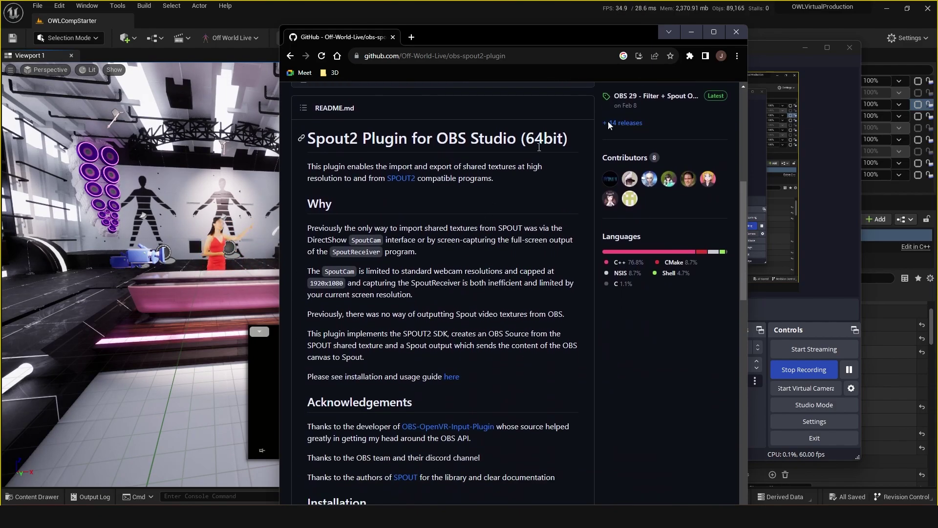
click(732, 37)
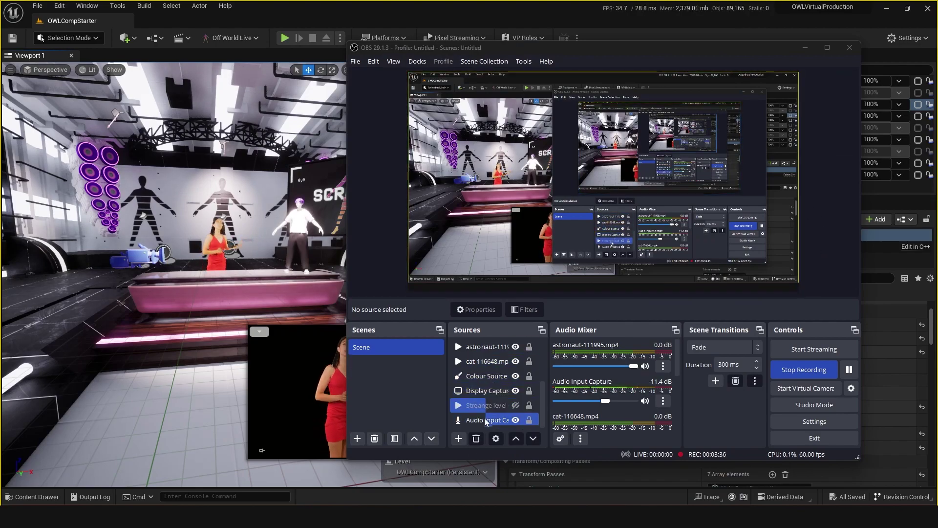
Add the green-screen clip cat-116648.mp4 to the OBS scene as a local-file media source with looping enabled.
scroll(484, 415, up, 1)
click(489, 362)
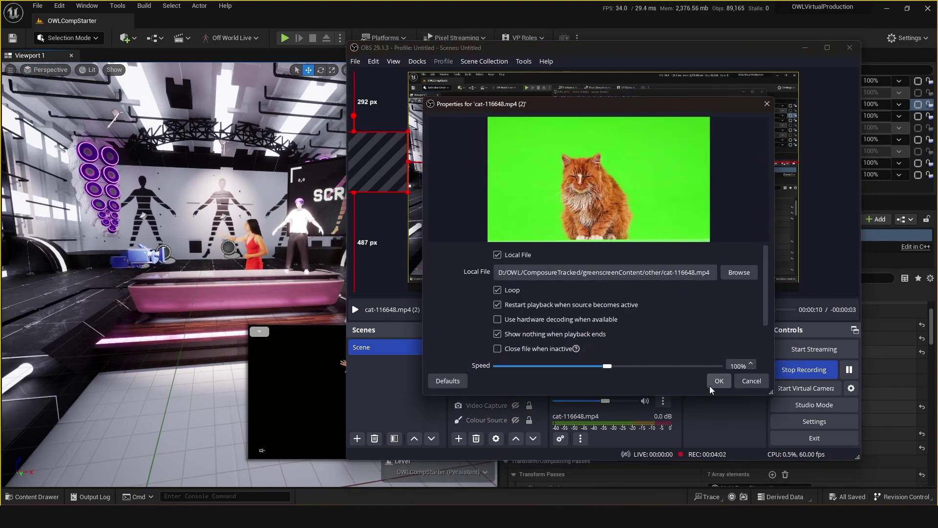
click(713, 384)
Add a Spout Filter named Cat to the new cat-116648.mp4 (2) source's effect filters.
right_click(486, 348)
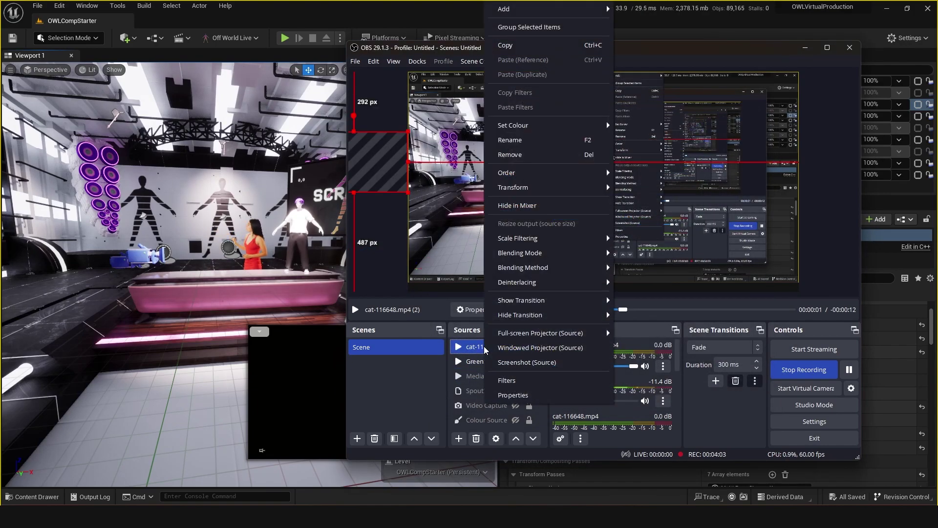
click(508, 380)
click(401, 416)
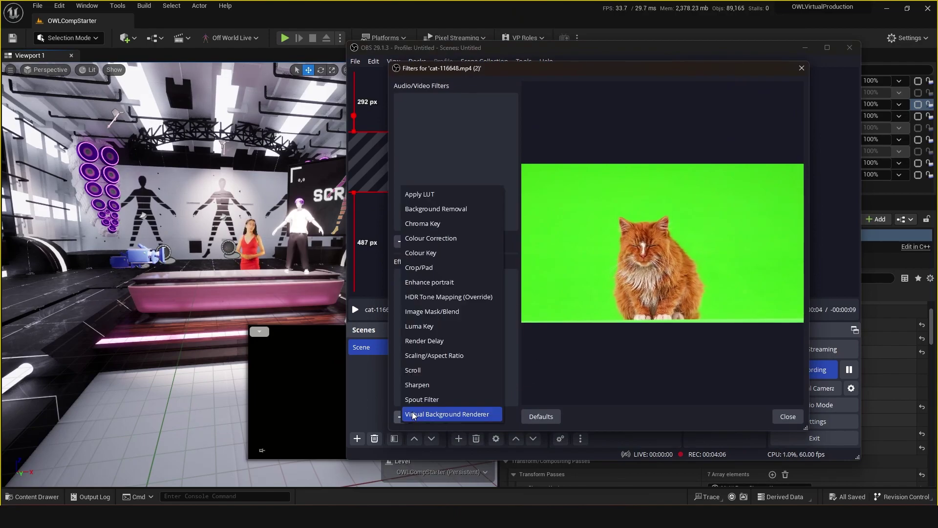
click(436, 400)
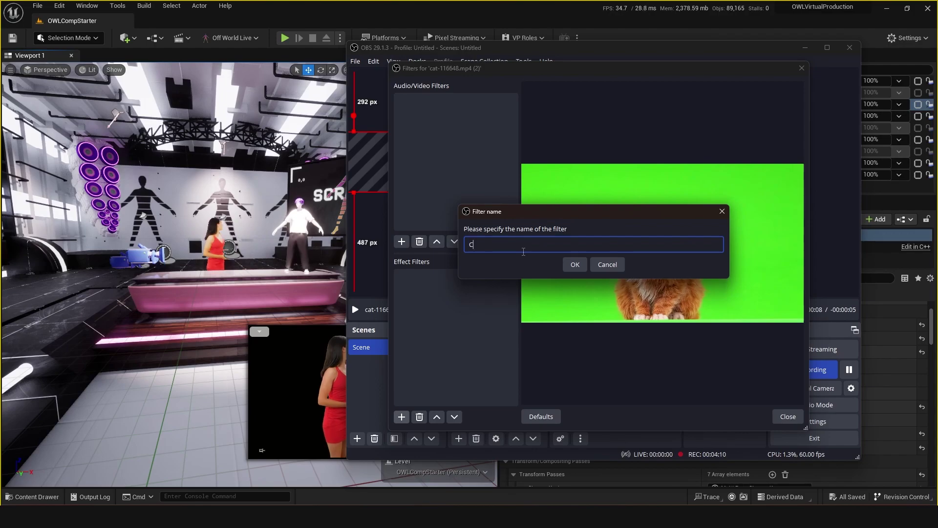
key(Return)
Set the filter's Spout name to Cat, apply the name change and close the filters window.
text(Cat)
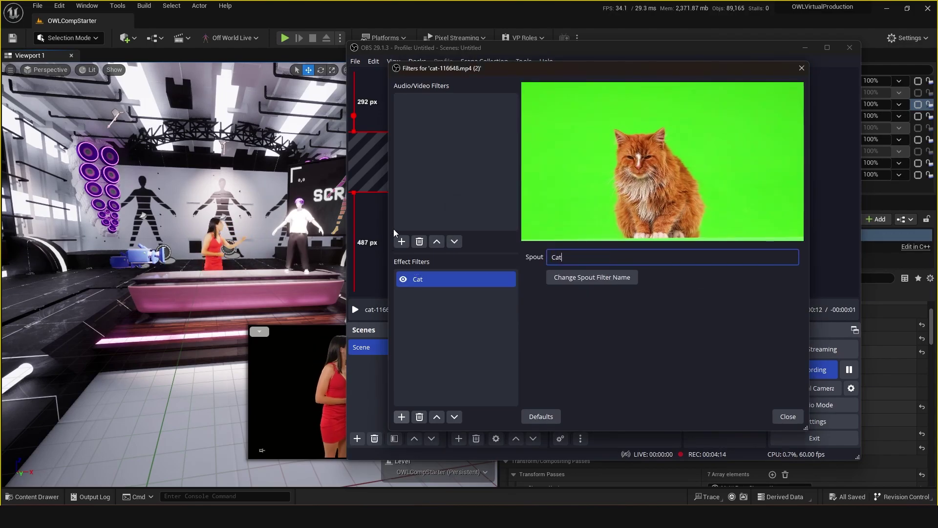
click(584, 277)
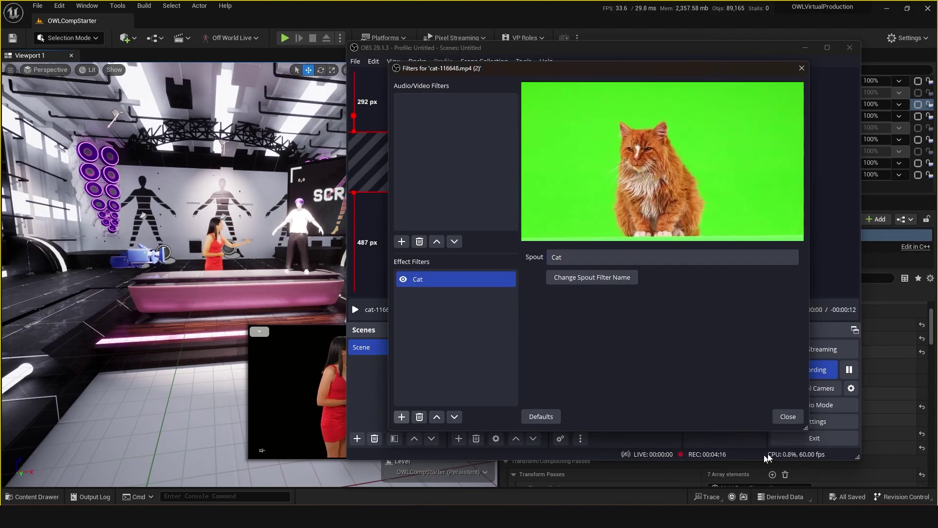
click(788, 416)
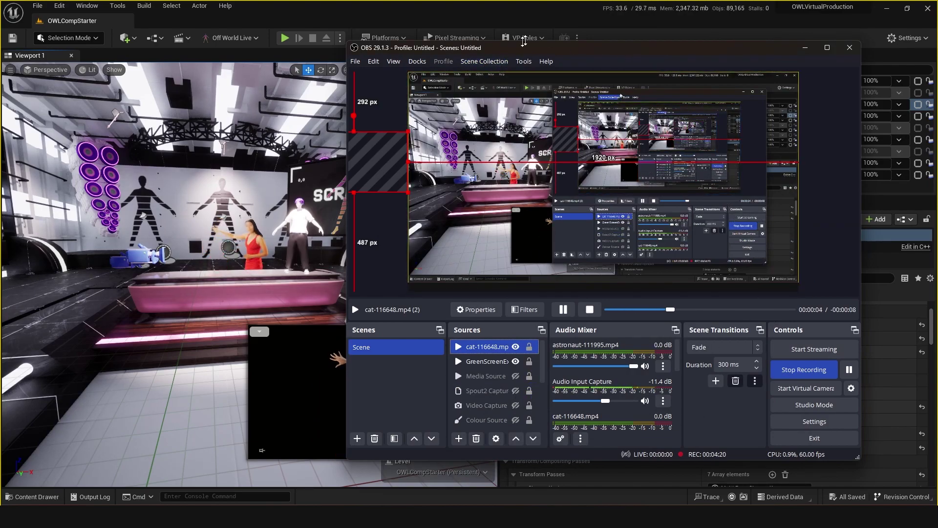
Return to Unreal Editor, set the Spout receiver name of media_plate1's InputPass_0 to Cat and save the level.
drag(503, 50, 937, 156)
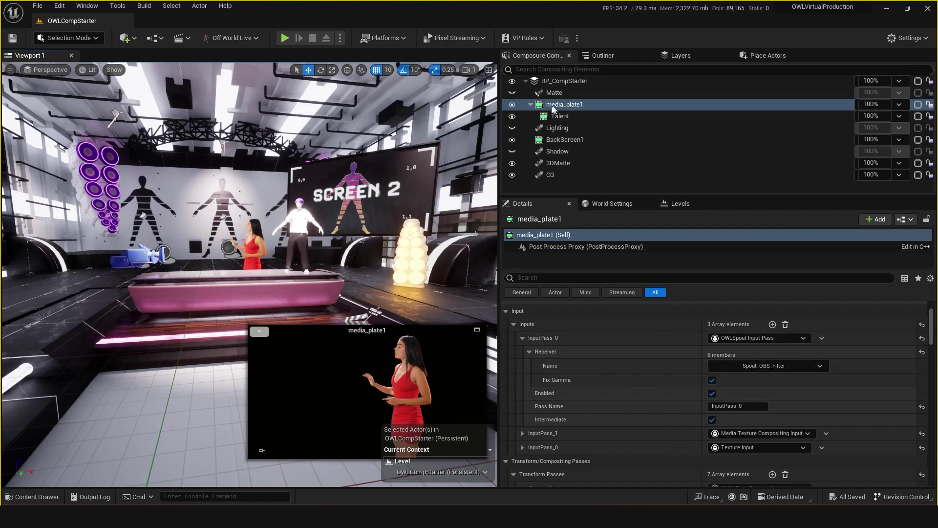
click(821, 366)
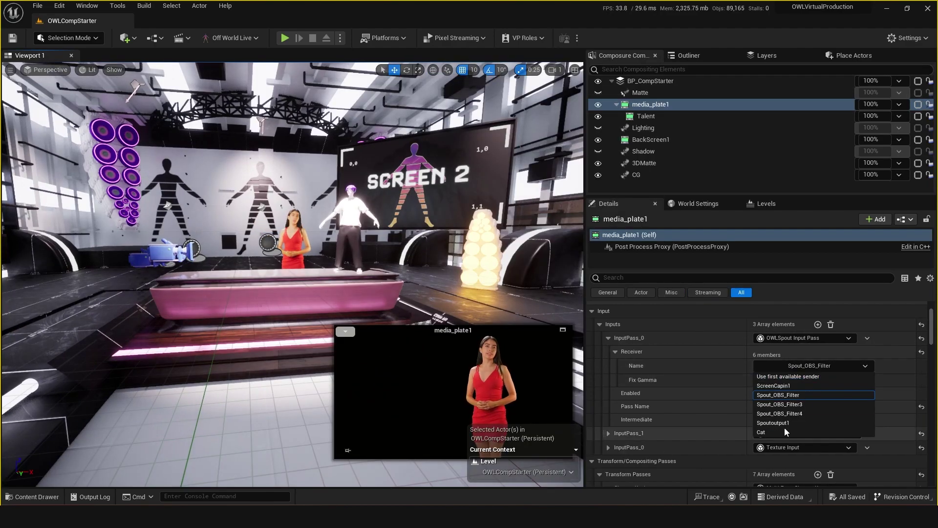
click(765, 432)
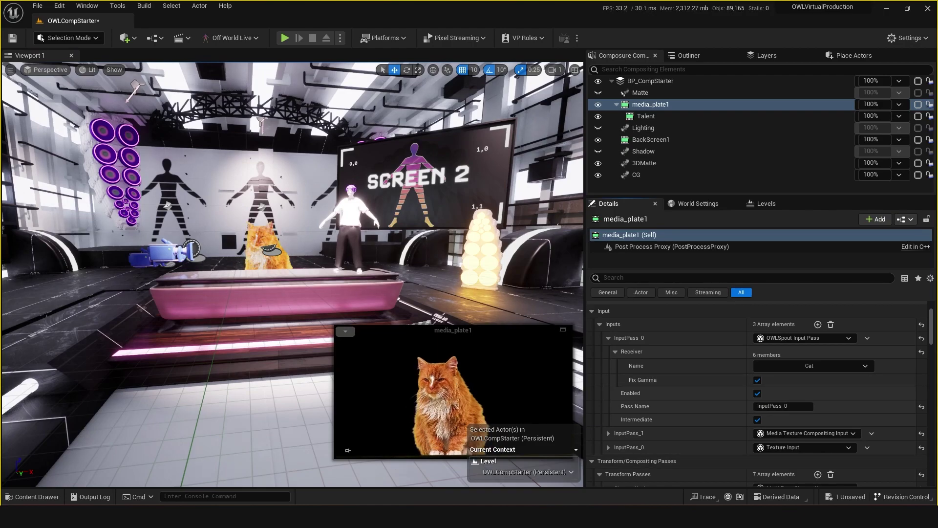
key(ctrl+s)
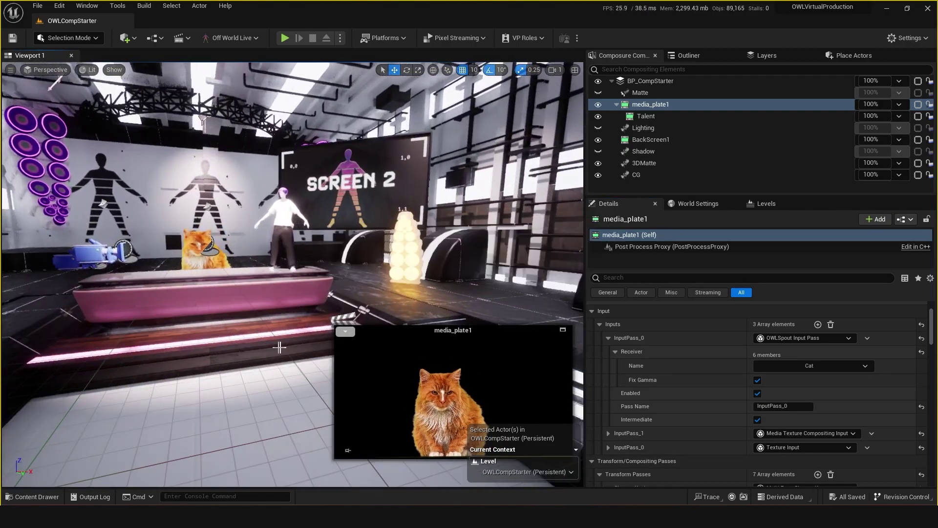
Select the BP_CompStarter composite and examine the cat in the studio set from several distances.
right_drag(292, 274, 275, 265)
key(w)
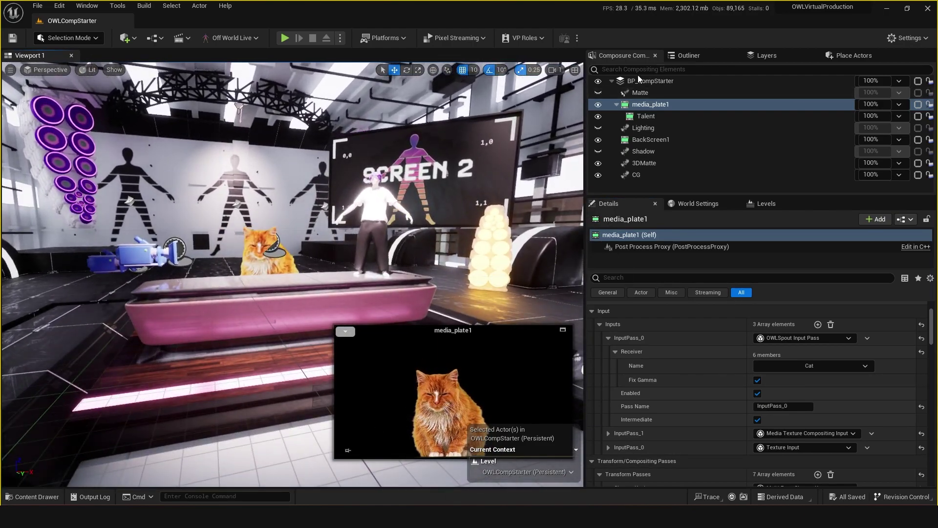
click(636, 82)
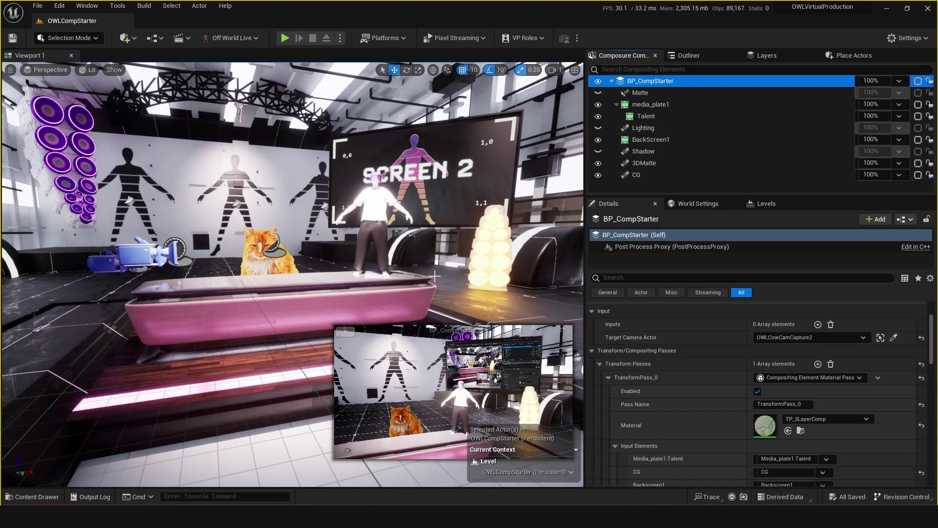
drag(260, 246, 245, 191)
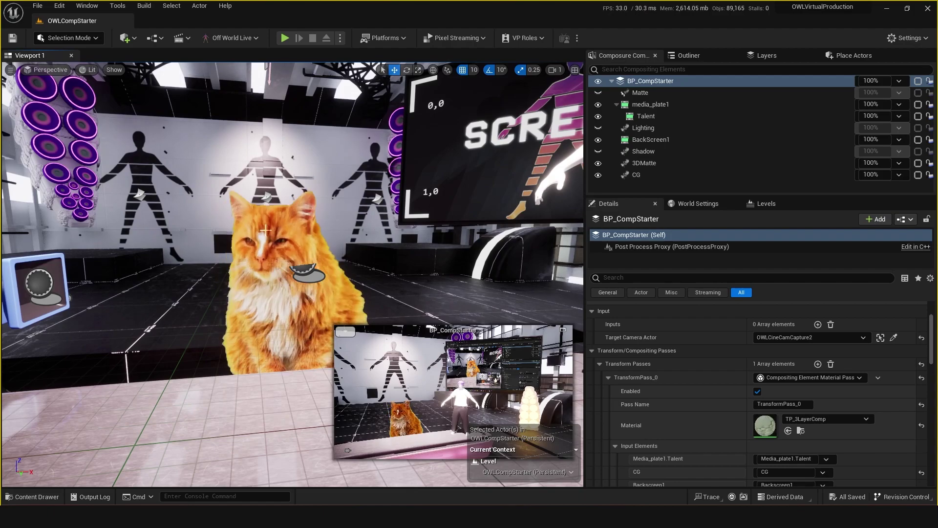
drag(264, 331, 289, 302)
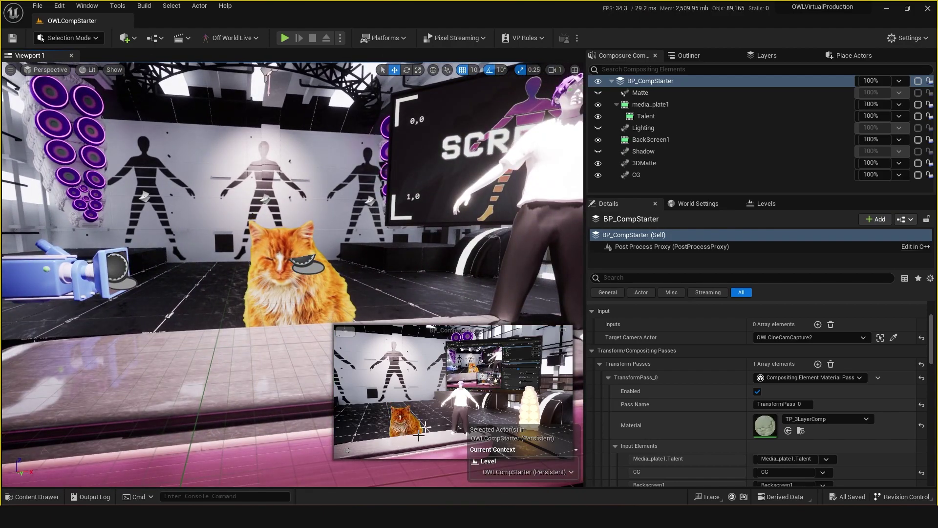
View the BP_CompStarter composite in a separate preview window and close it.
click(651, 82)
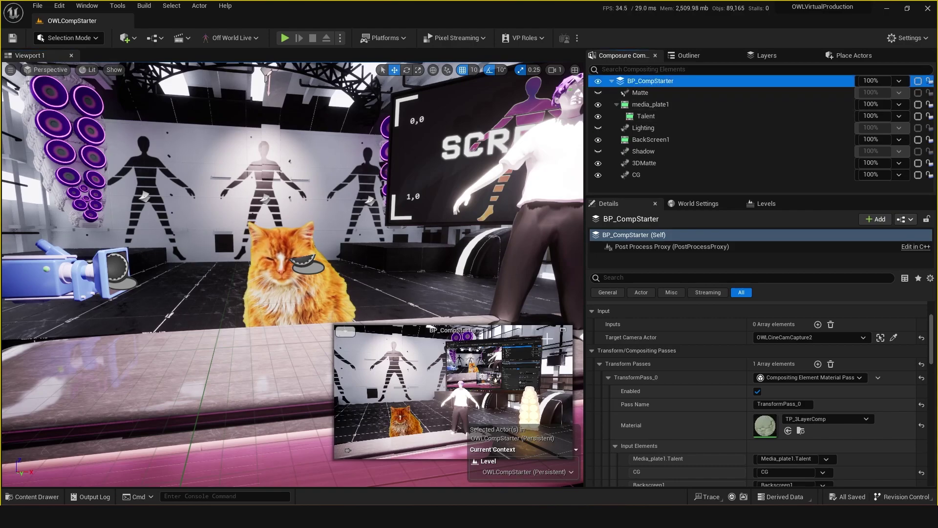
click(563, 330)
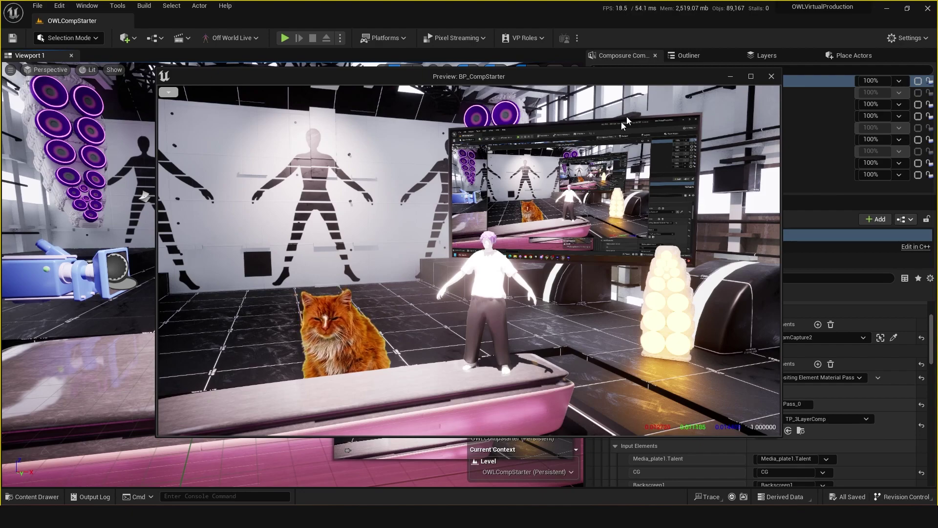
click(772, 77)
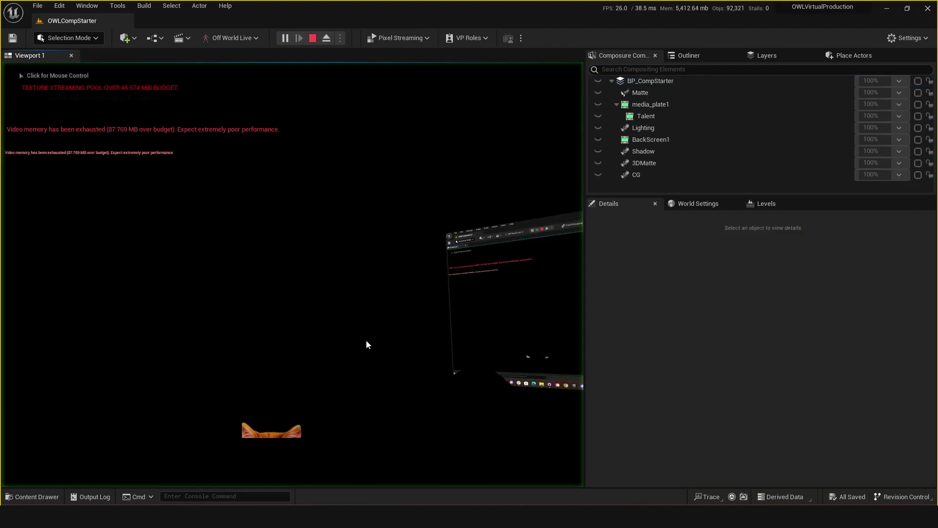
Play the level and take mouse control in the viewport to check the cat in the running studio set.
click(366, 340)
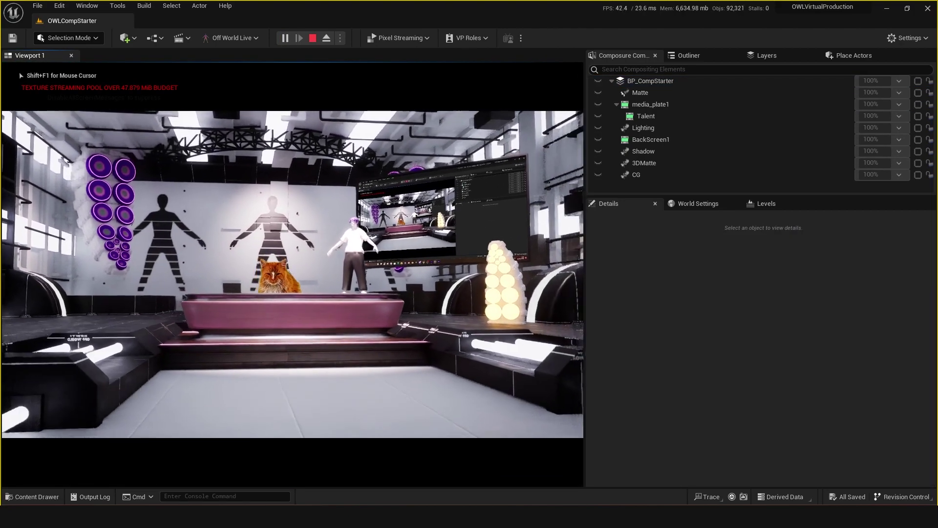